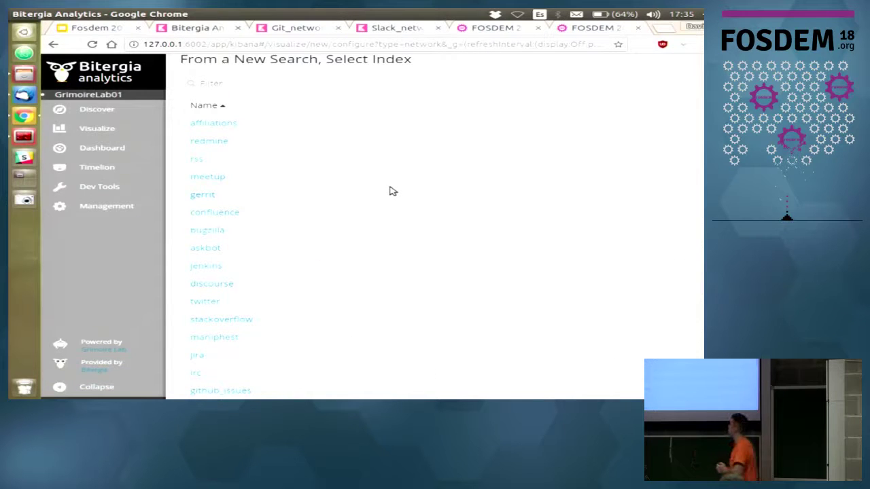
Step: Base the new network visualization on the git index and zoom the page out twice
{"action": "scroll", "coordinate": [393, 192], "scroll_direction": "down", "scroll_amount": 1}
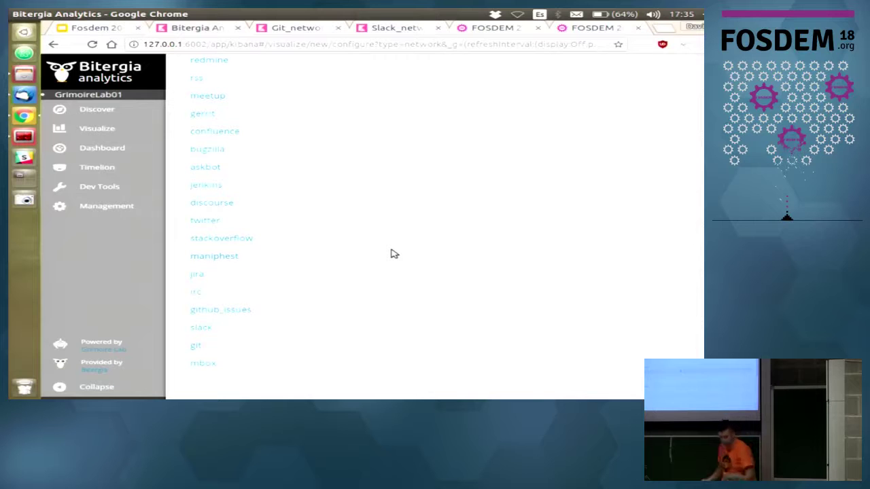
{"action": "left_click", "coordinate": [207, 348]}
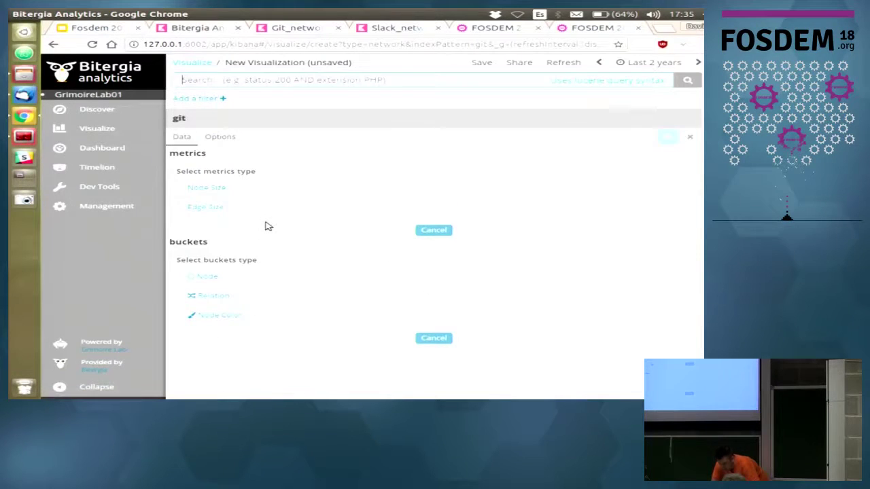
{"action": "key", "text": "ctrl+minus"}
{"action": "key", "text": "ctrl+minus"}
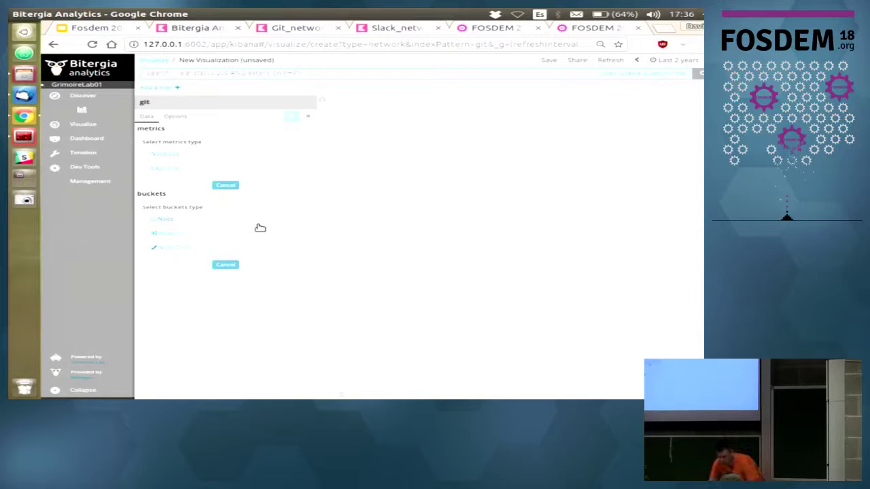
Step: Add a Node bucket on the author_name field with size 500 and apply it
{"action": "left_click", "coordinate": [262, 219]}
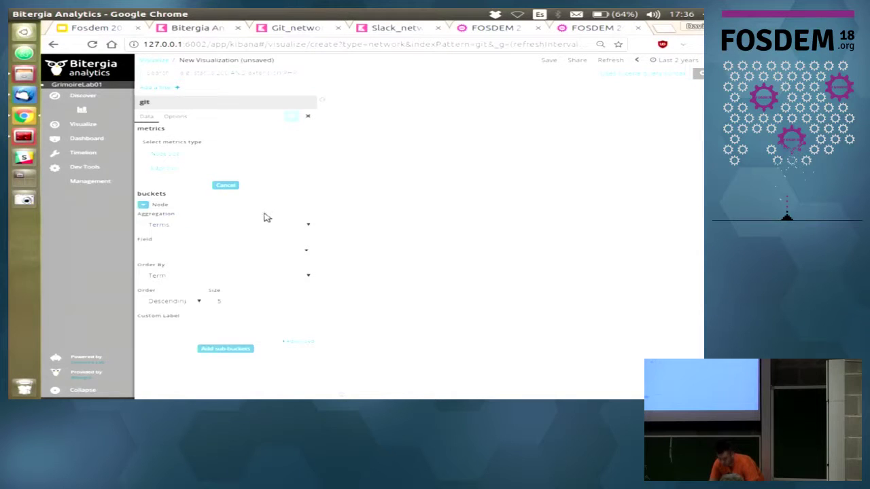
{"action": "left_click", "coordinate": [231, 256]}
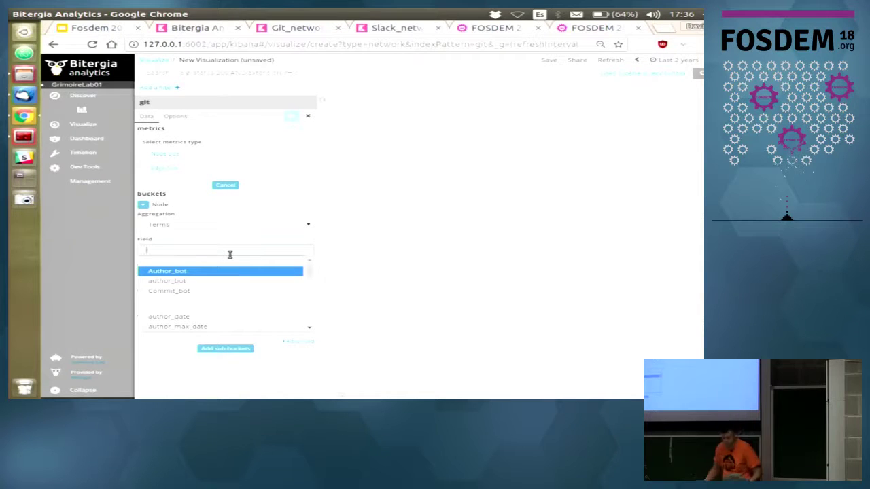
{"action": "type", "text": "author"}
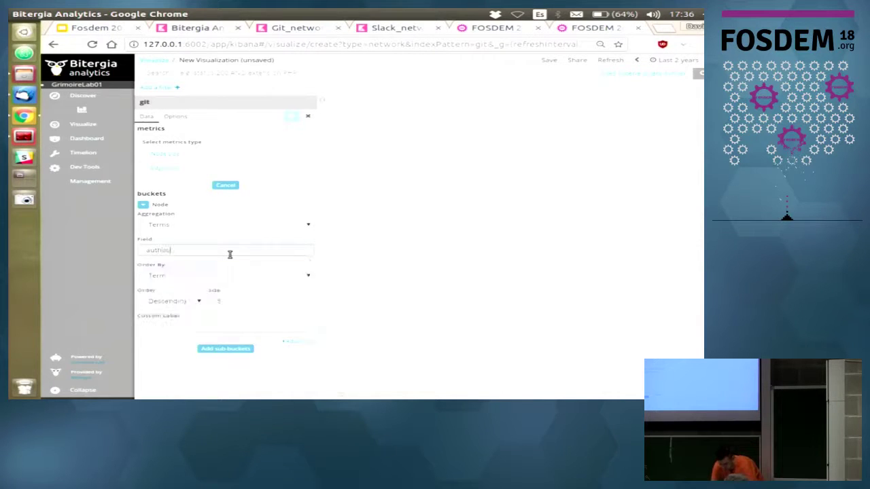
{"action": "key", "text": "Down"}
{"action": "key", "text": "Down"}
{"action": "key", "text": "Down"}
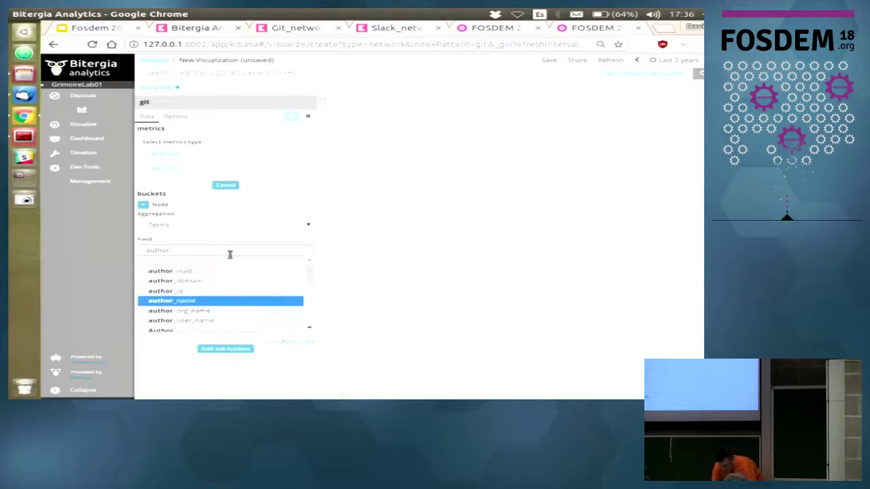
{"action": "key", "text": "Return"}
{"action": "left_click", "coordinate": [248, 301]}
{"action": "type", "text": "00"}
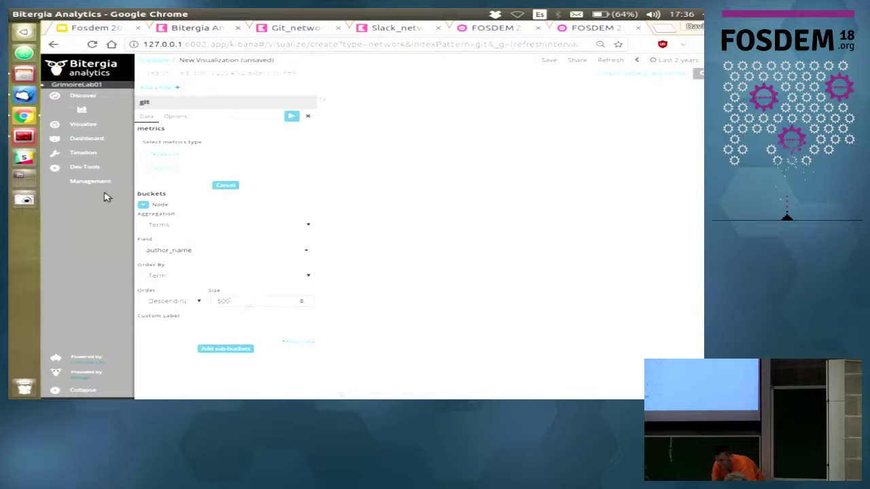
{"action": "left_click", "coordinate": [290, 116]}
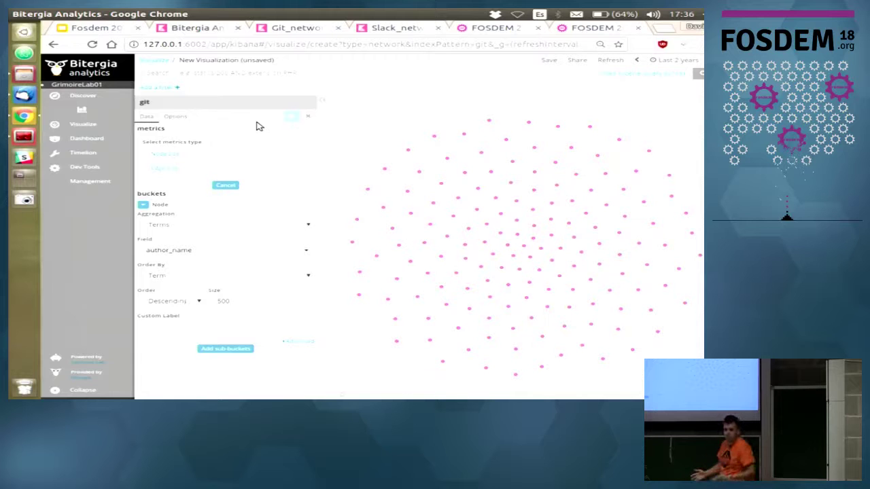
{"action": "scroll", "coordinate": [469, 246], "scroll_direction": "up", "scroll_amount": 5}
{"action": "scroll", "coordinate": [508, 286], "scroll_direction": "up", "scroll_amount": 3}
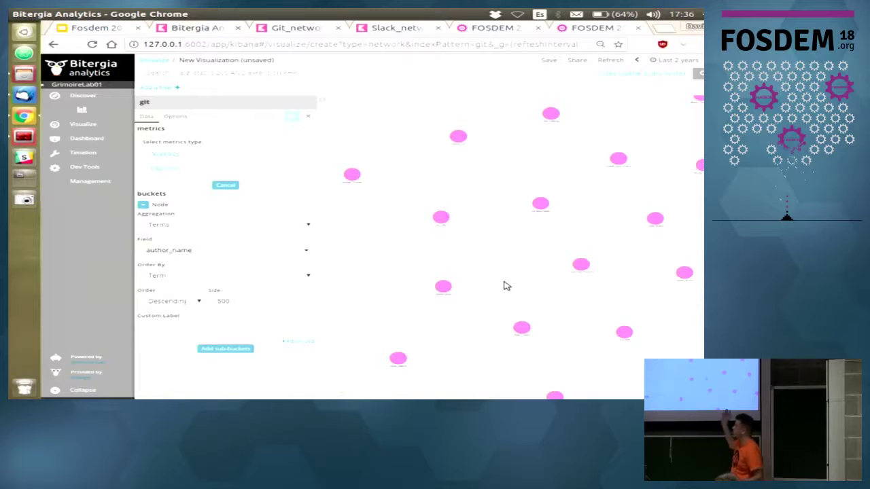
{"action": "scroll", "coordinate": [687, 252], "scroll_direction": "down", "scroll_amount": 6}
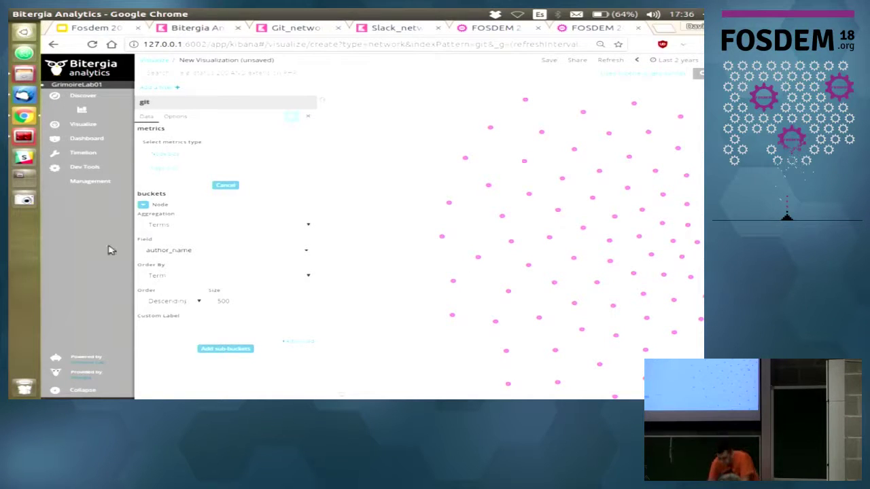
Step: Add a second Node sub-bucket on repo_name with size 50 and apply it
{"action": "left_click", "coordinate": [142, 204]}
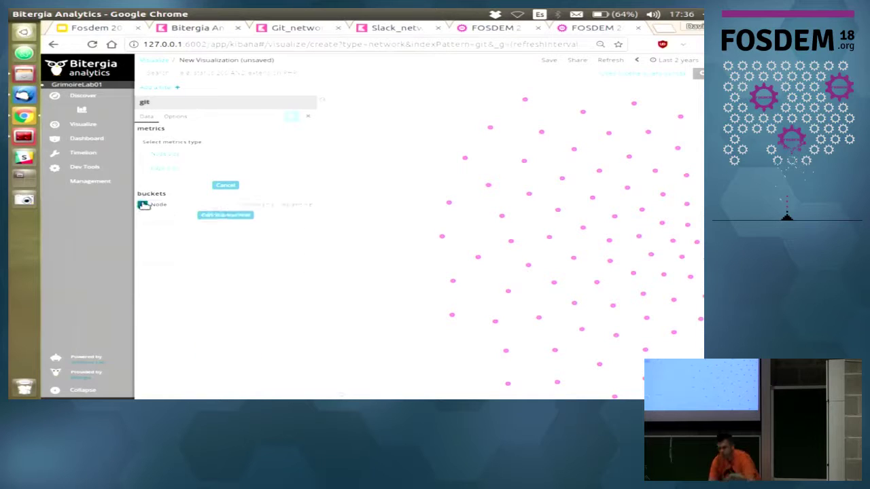
{"action": "left_click", "coordinate": [227, 216]}
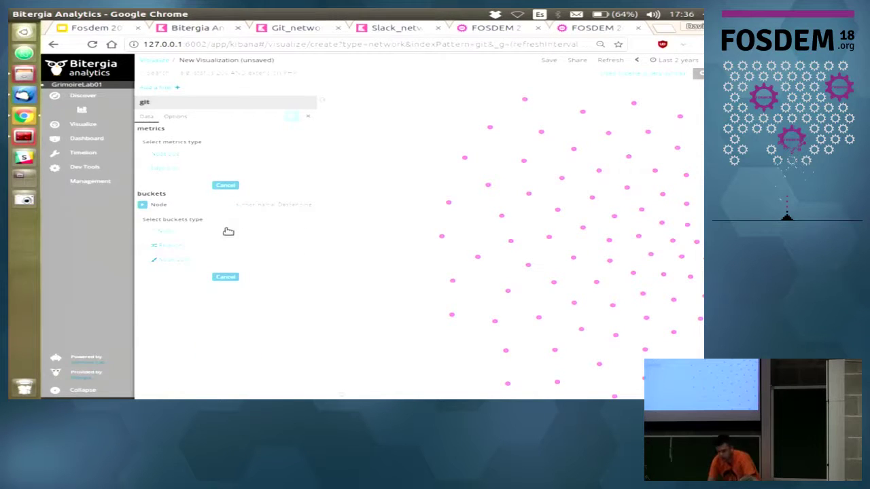
{"action": "left_click", "coordinate": [226, 232]}
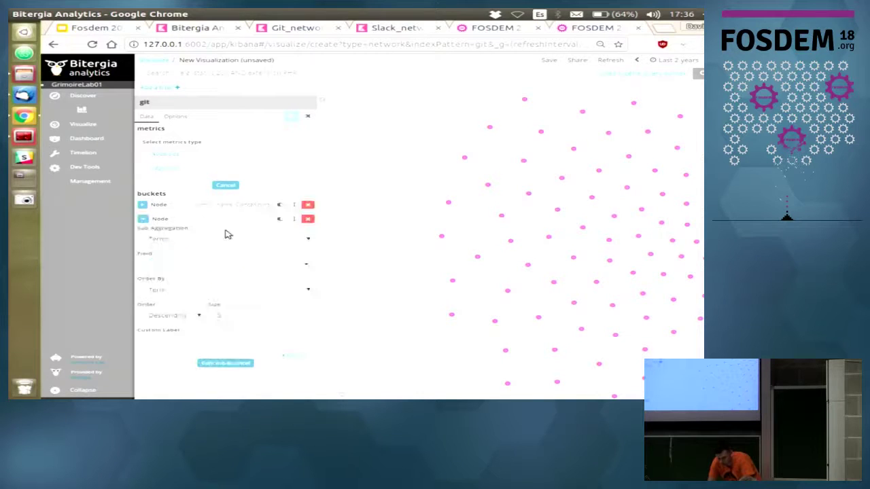
{"action": "left_click", "coordinate": [217, 261]}
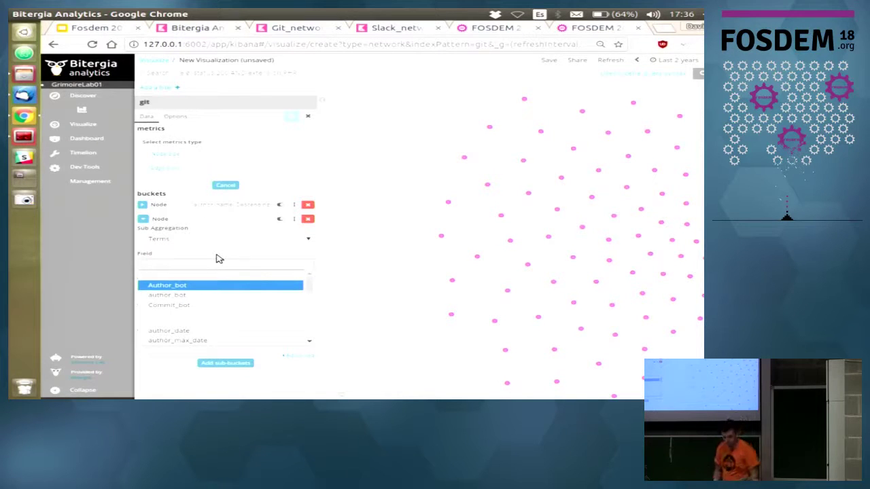
{"action": "type", "text": "repo"}
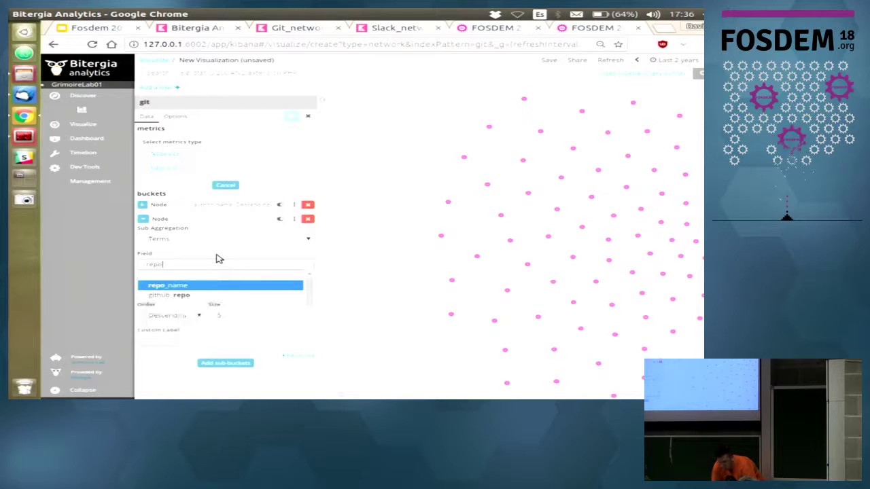
{"action": "key", "text": "Return"}
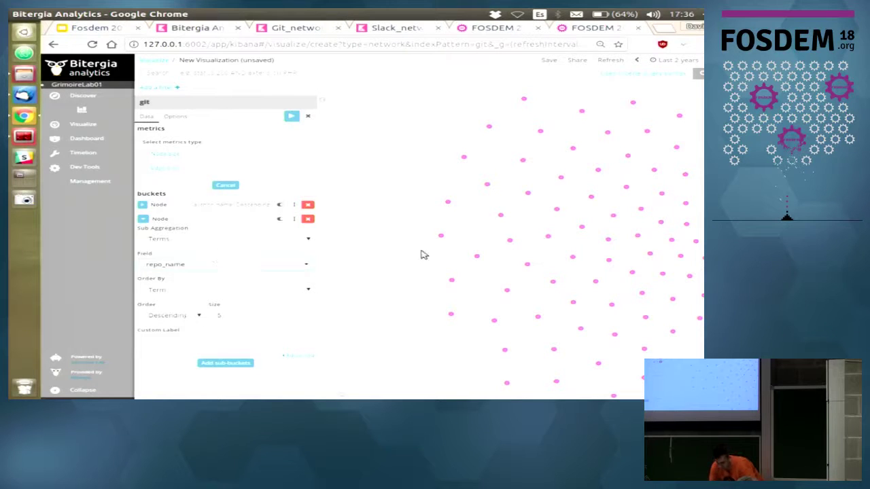
{"action": "left_click", "coordinate": [248, 316]}
{"action": "type", "text": "0"}
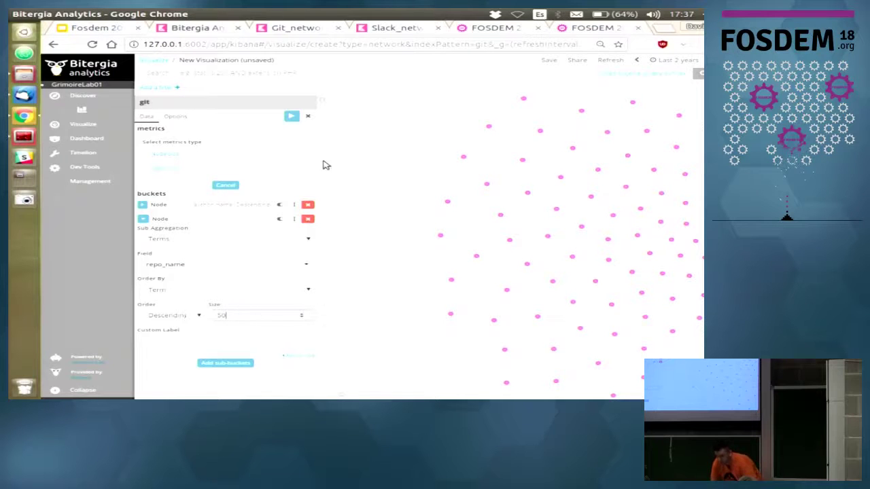
{"action": "left_click", "coordinate": [290, 117]}
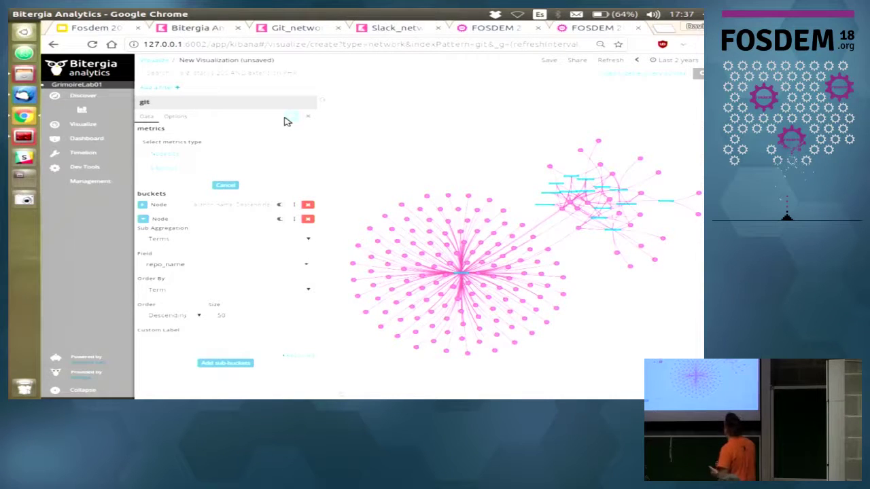
Step: Zoom in and out over the network to read node labels around the kibiter.git hub
{"action": "scroll", "coordinate": [525, 251], "scroll_direction": "up", "scroll_amount": 3}
{"action": "scroll", "coordinate": [492, 278], "scroll_direction": "up", "scroll_amount": 5}
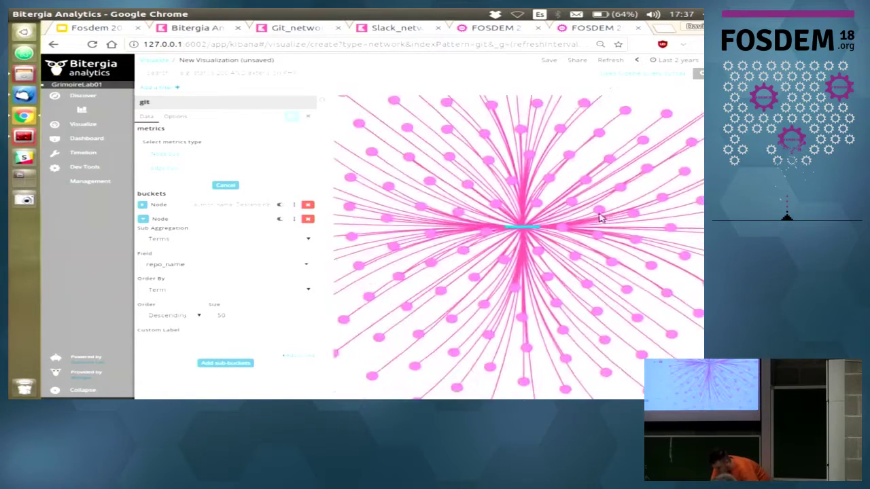
{"action": "scroll", "coordinate": [343, 290], "scroll_direction": "up", "scroll_amount": 1}
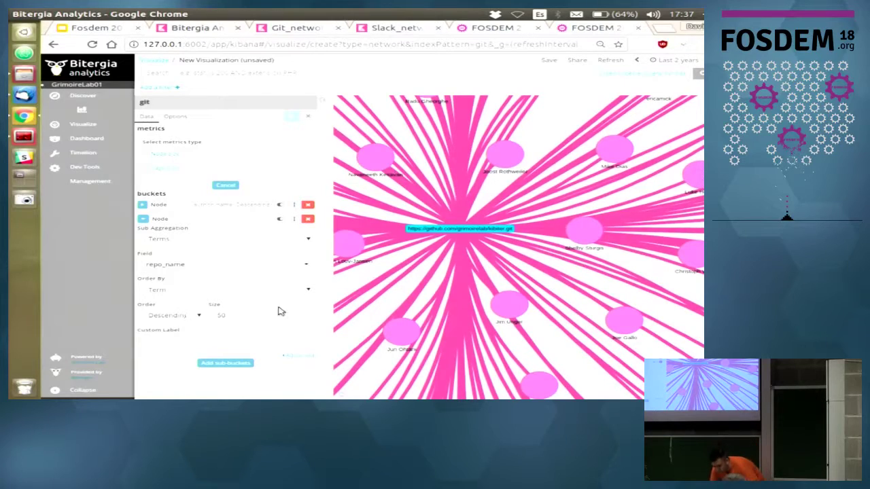
{"action": "scroll", "coordinate": [451, 210], "scroll_direction": "down", "scroll_amount": 5}
{"action": "scroll", "coordinate": [451, 204], "scroll_direction": "up", "scroll_amount": 5}
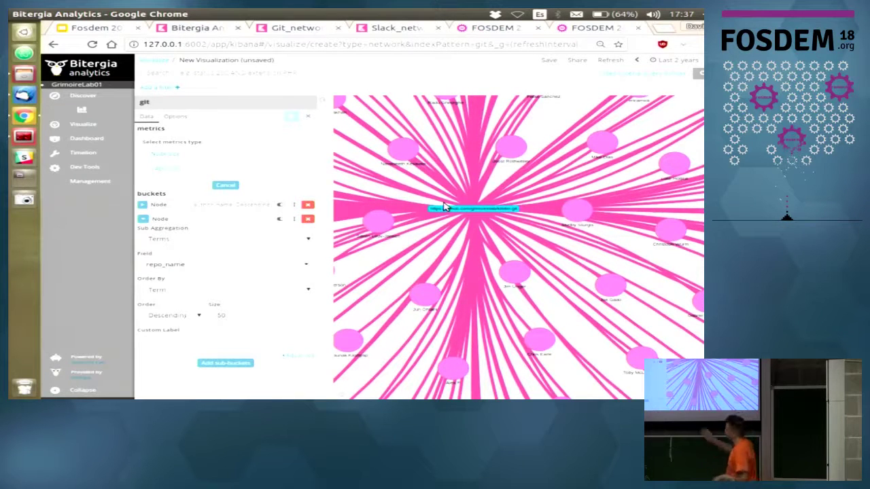
{"action": "scroll", "coordinate": [526, 221], "scroll_direction": "up", "scroll_amount": 3}
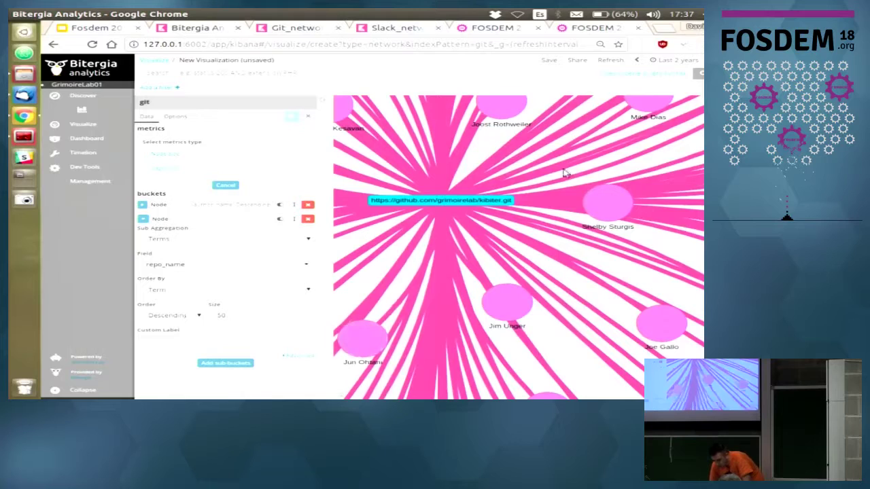
{"action": "scroll", "coordinate": [588, 154], "scroll_direction": "down", "scroll_amount": 3}
{"action": "scroll", "coordinate": [588, 154], "scroll_direction": "down", "scroll_amount": 5}
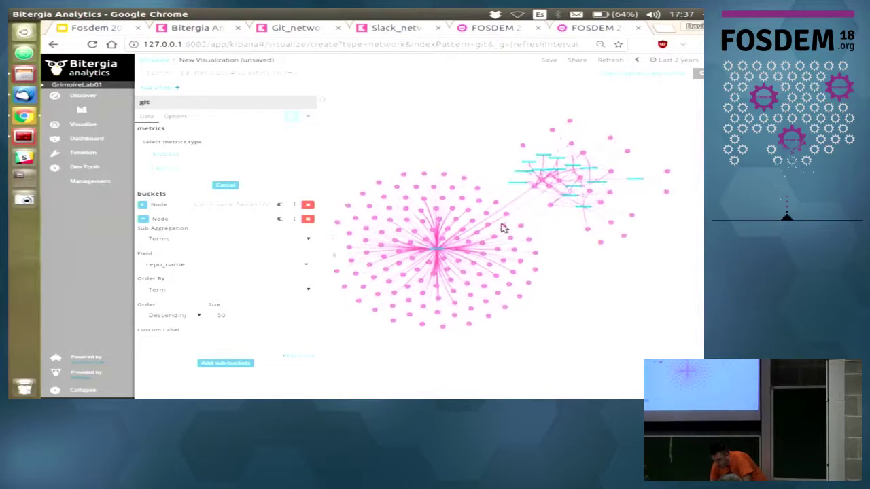
Step: Zoom and pan the network to inspect the large hub and the smaller repository cluster
{"action": "scroll", "coordinate": [556, 191], "scroll_direction": "up", "scroll_amount": 5}
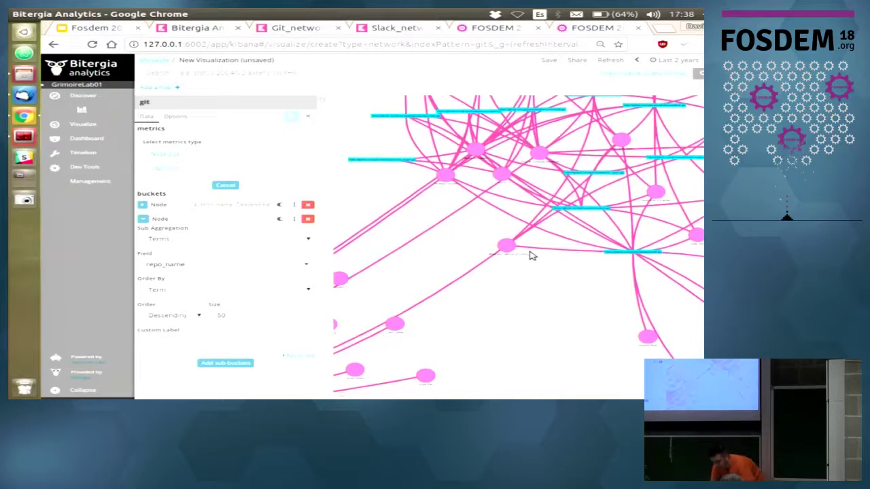
{"action": "scroll", "coordinate": [530, 256], "scroll_direction": "down", "scroll_amount": 5}
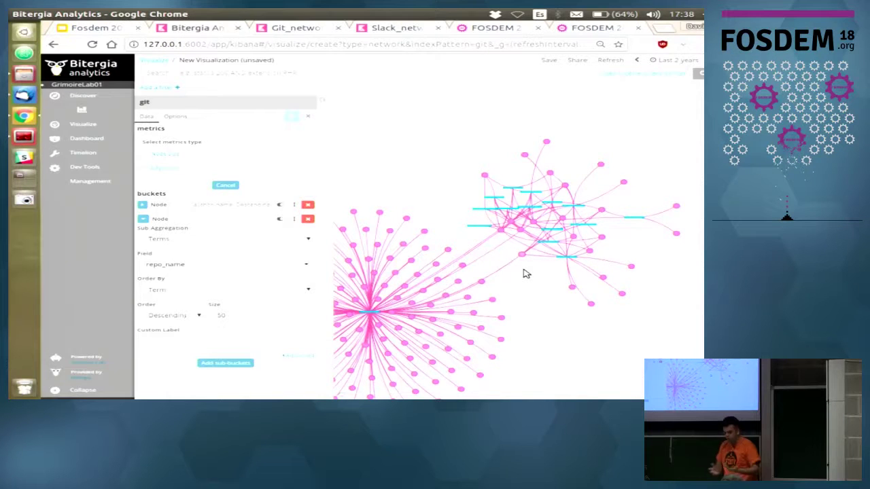
{"action": "scroll", "coordinate": [521, 274], "scroll_direction": "up", "scroll_amount": 5}
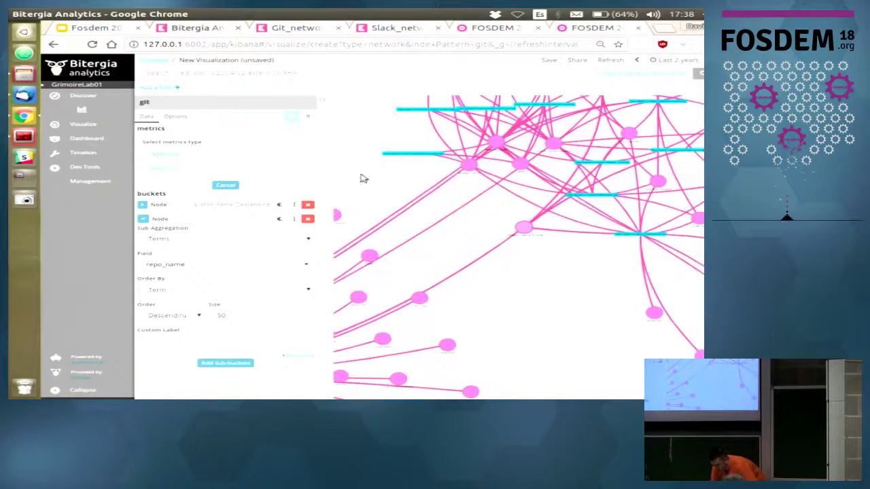
{"action": "left_click_drag", "start_coordinate": [466, 193], "coordinate": [464, 294]}
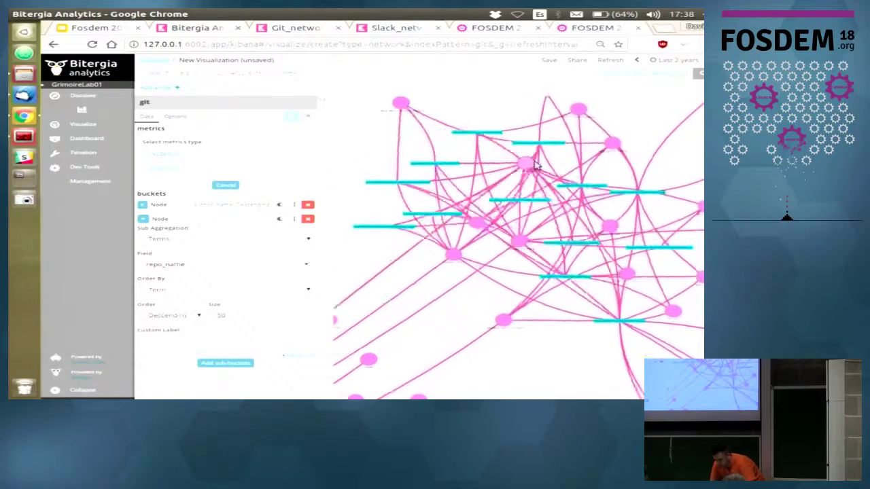
{"action": "scroll", "coordinate": [511, 255], "scroll_direction": "up", "scroll_amount": 3}
{"action": "scroll", "coordinate": [510, 255], "scroll_direction": "up", "scroll_amount": 2}
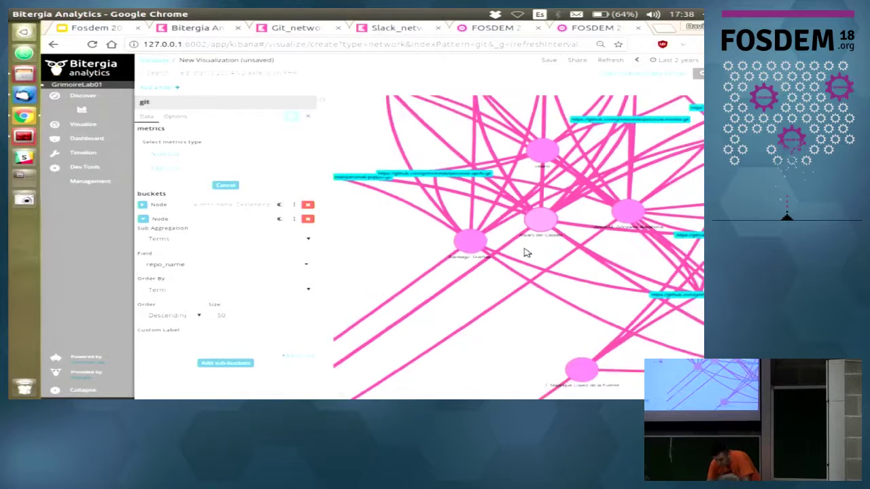
Step: Collapse the repo_name Node bucket's settings panel
{"action": "left_click", "coordinate": [144, 219]}
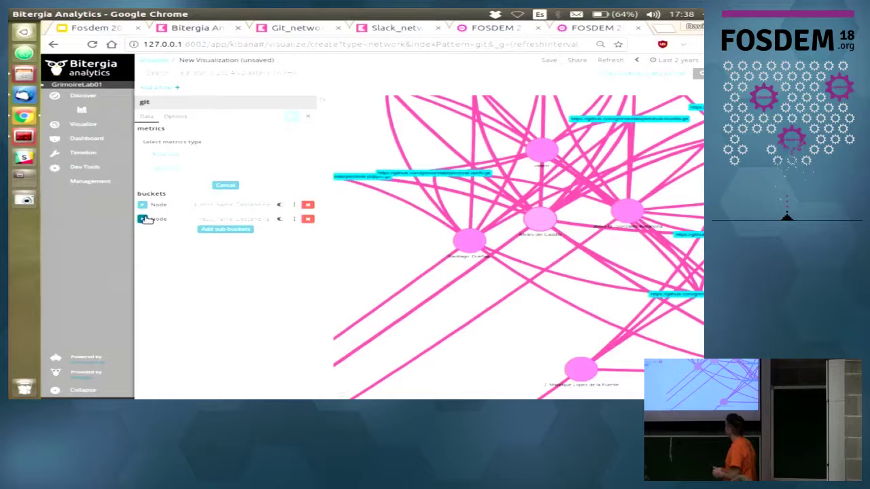
{"action": "scroll", "coordinate": [506, 215], "scroll_direction": "down", "scroll_amount": 5}
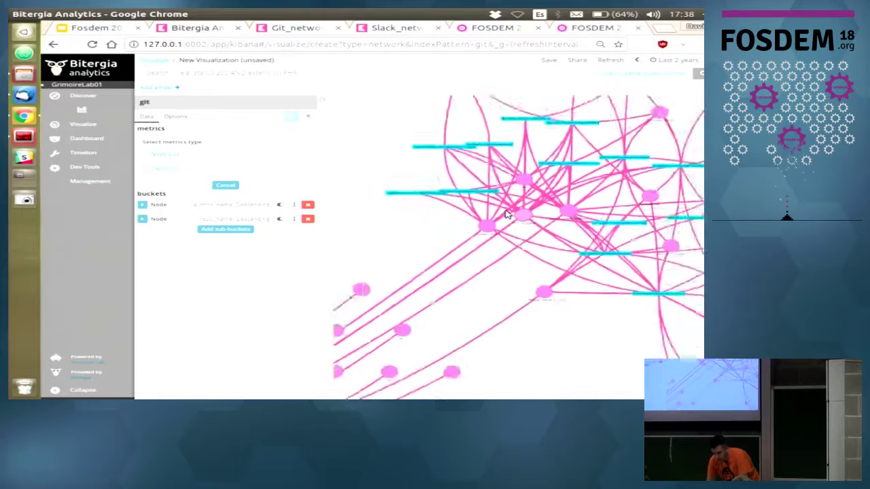
{"action": "scroll", "coordinate": [506, 215], "scroll_direction": "down", "scroll_amount": 2}
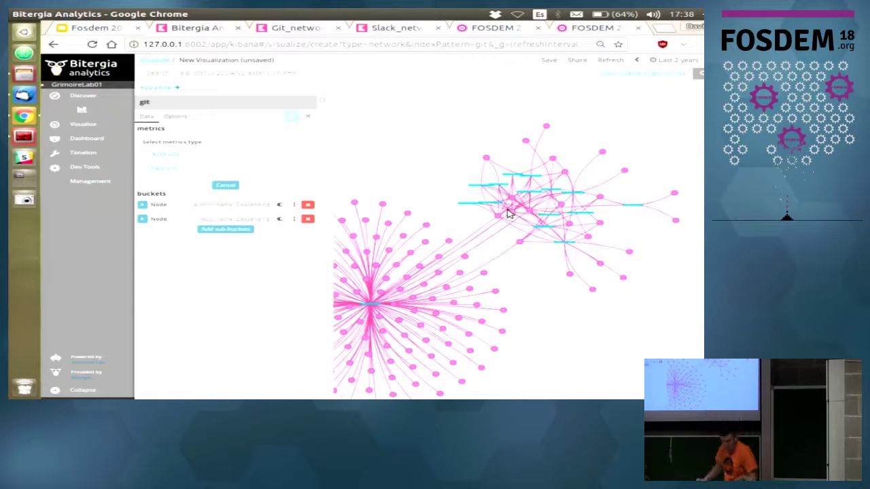
Step: Add a Node Size metric with Count aggregation and redraw the network
{"action": "left_click", "coordinate": [171, 156]}
{"action": "left_click", "coordinate": [187, 167]}
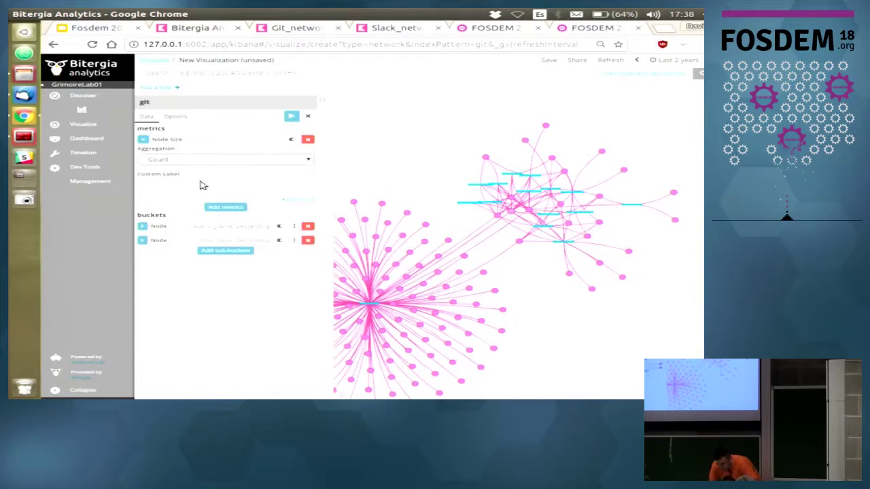
{"action": "left_click", "coordinate": [291, 117]}
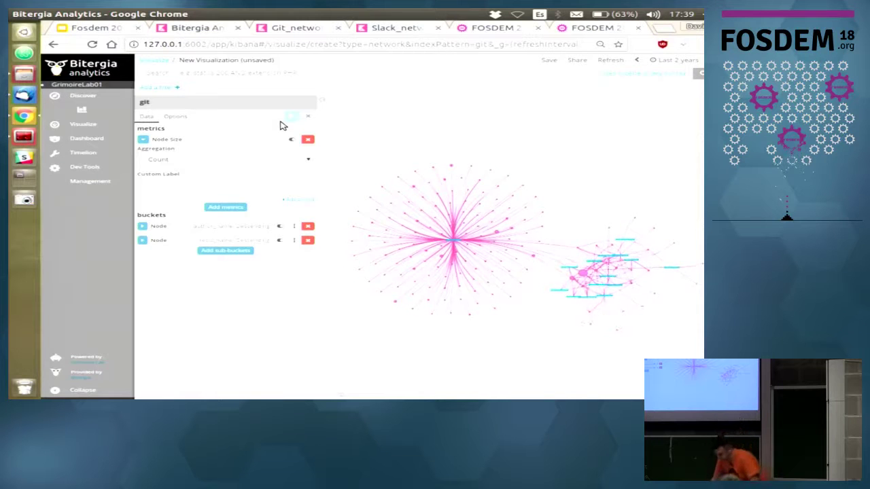
Step: Zoom in and drag the large hub node left to inspect the resized nodes
{"action": "scroll", "coordinate": [586, 286], "scroll_direction": "up", "scroll_amount": 3}
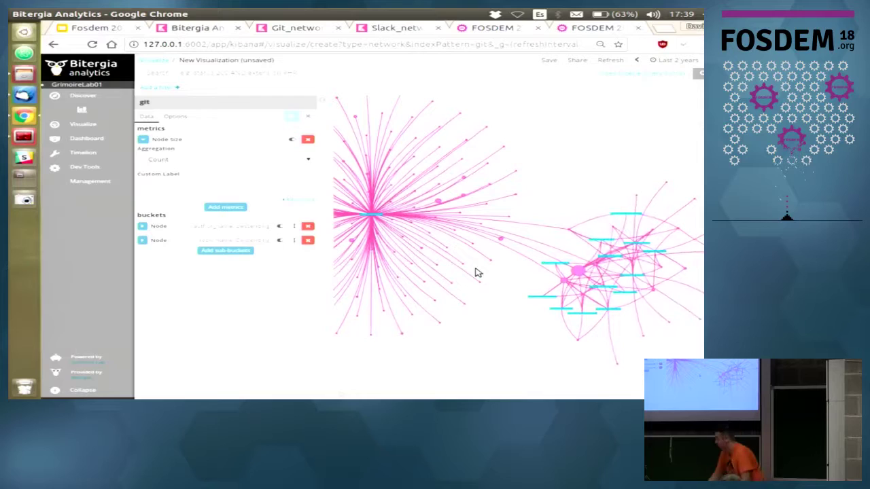
{"action": "scroll", "coordinate": [624, 181], "scroll_direction": "up", "scroll_amount": 5}
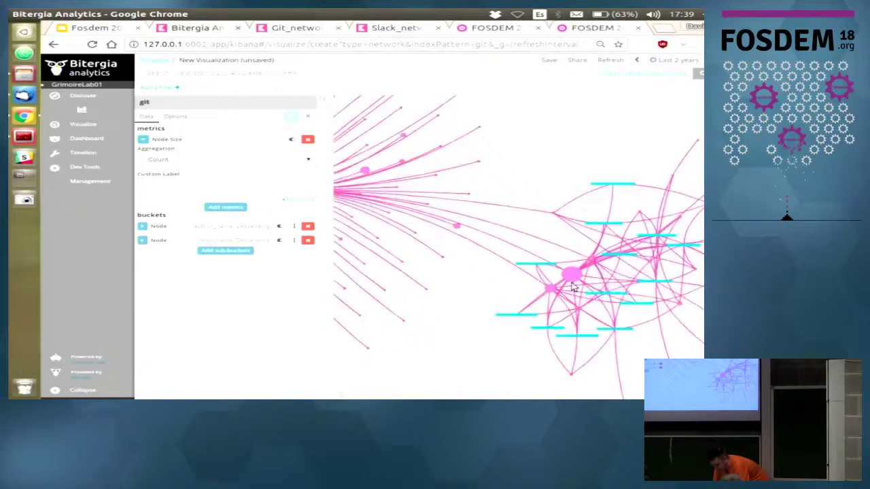
{"action": "left_click_drag", "start_coordinate": [602, 242], "coordinate": [456, 246]}
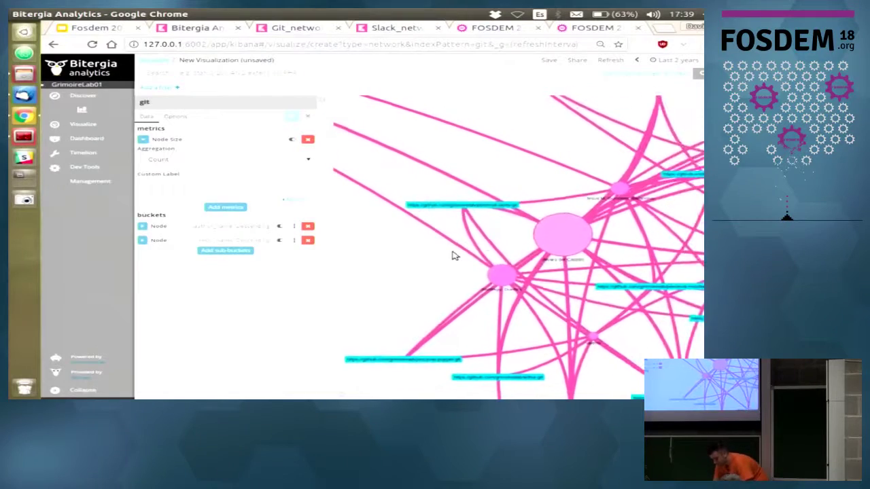
{"action": "left_click_drag", "start_coordinate": [591, 231], "coordinate": [464, 227]}
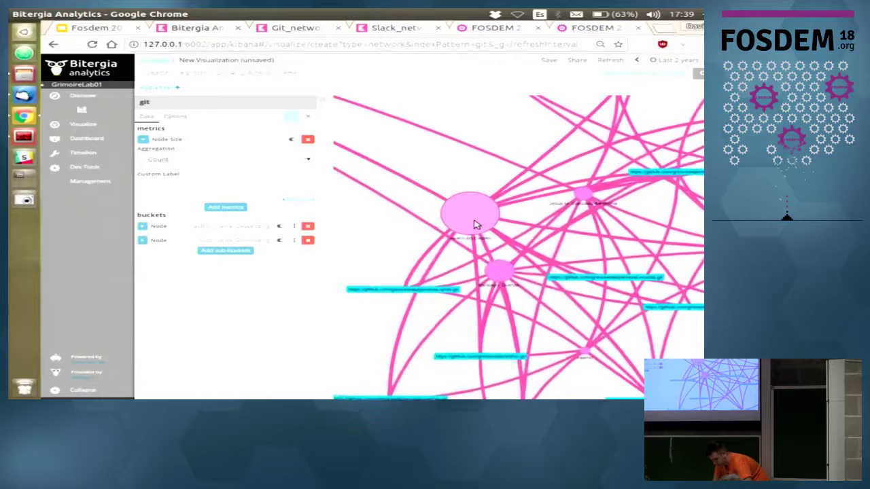
{"action": "scroll", "coordinate": [464, 216], "scroll_direction": "down", "scroll_amount": 2}
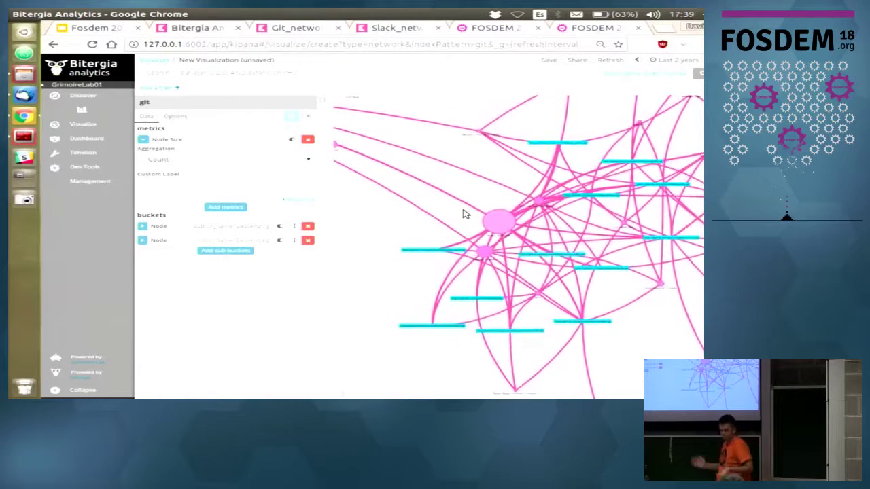
{"action": "scroll", "coordinate": [466, 208], "scroll_direction": "down", "scroll_amount": 2}
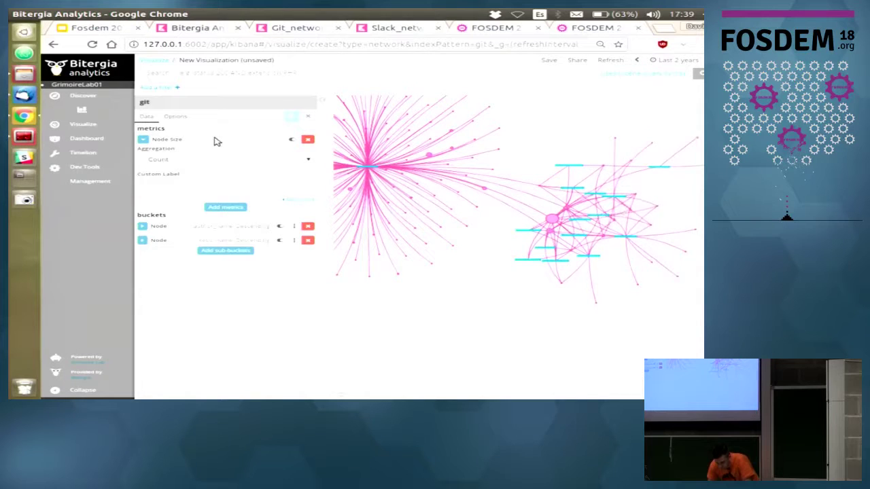
Step: Add an Edge Size metric with Count aggregation beside Node Size and redraw the network
{"action": "left_click", "coordinate": [142, 140]}
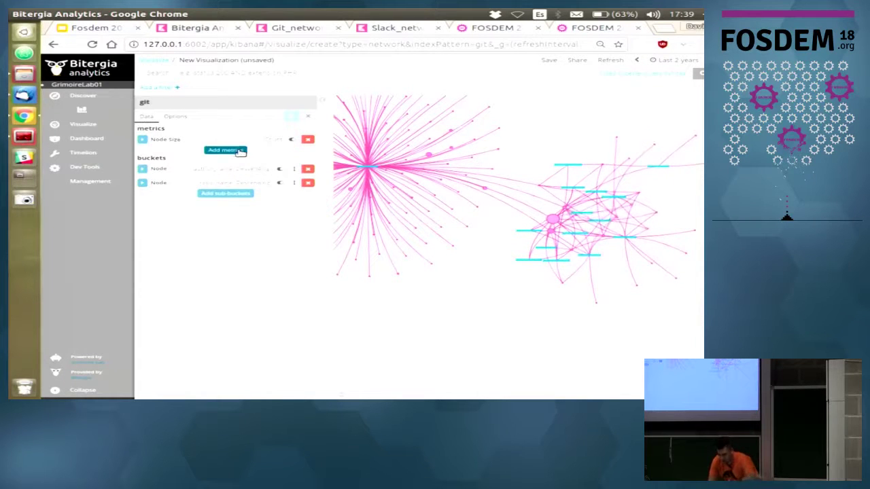
{"action": "left_click", "coordinate": [227, 150]}
{"action": "left_click", "coordinate": [223, 165]}
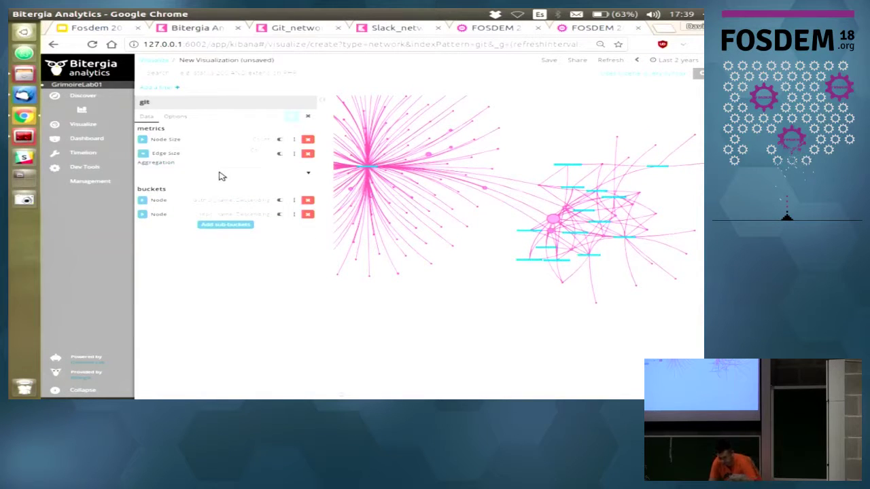
{"action": "left_click", "coordinate": [218, 174]}
{"action": "left_click", "coordinate": [219, 175]}
{"action": "left_click", "coordinate": [218, 174]}
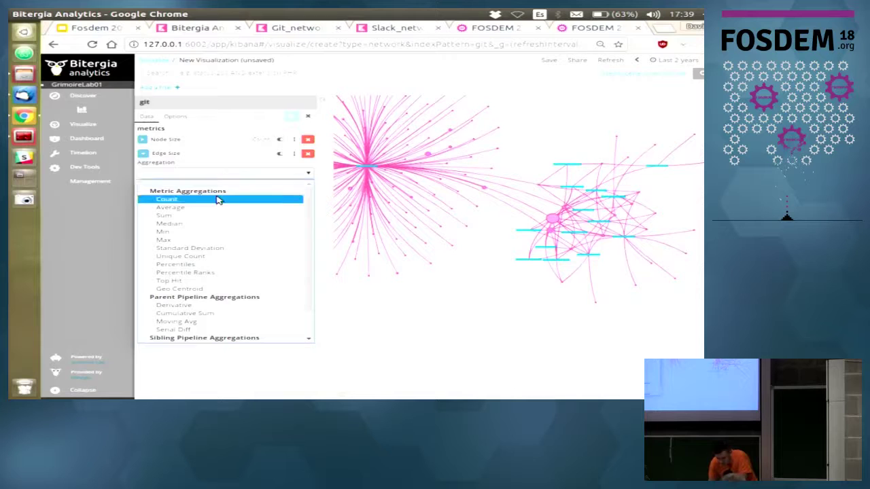
{"action": "left_click", "coordinate": [217, 198]}
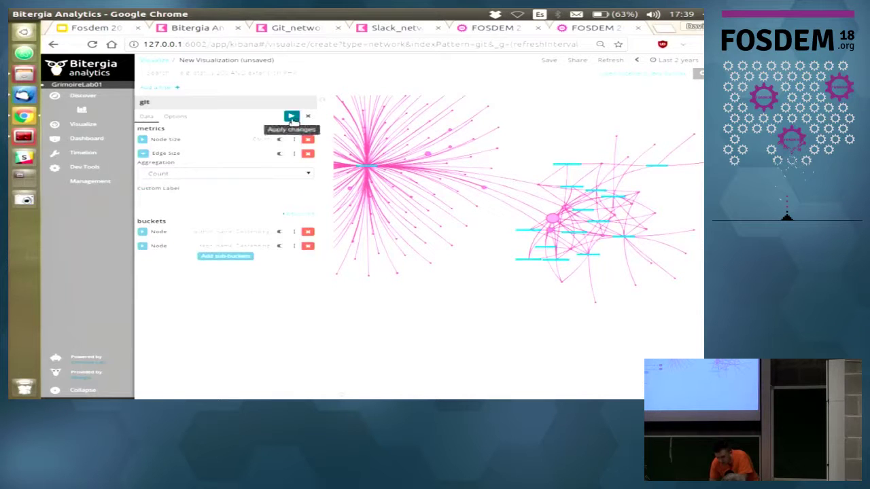
{"action": "left_click", "coordinate": [291, 119]}
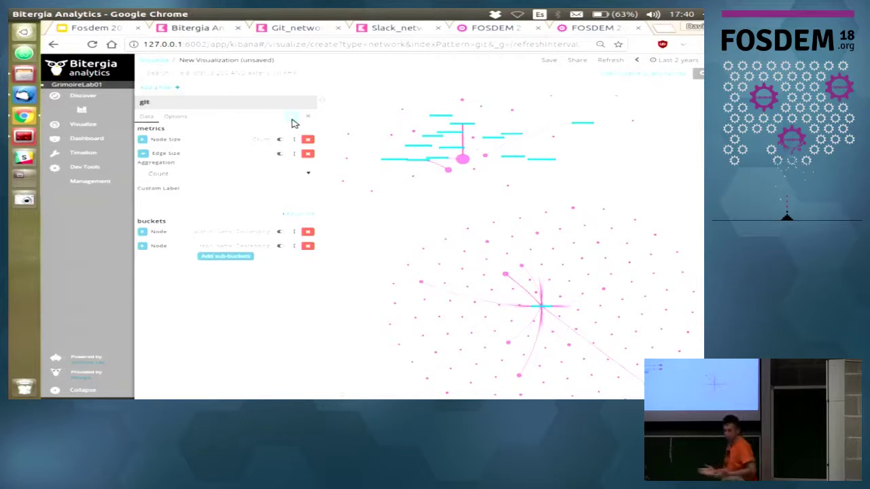
Step: Add a Node Color bucket on author_org_name and apply it, which triggers a Fatal Error
{"action": "left_click", "coordinate": [226, 256]}
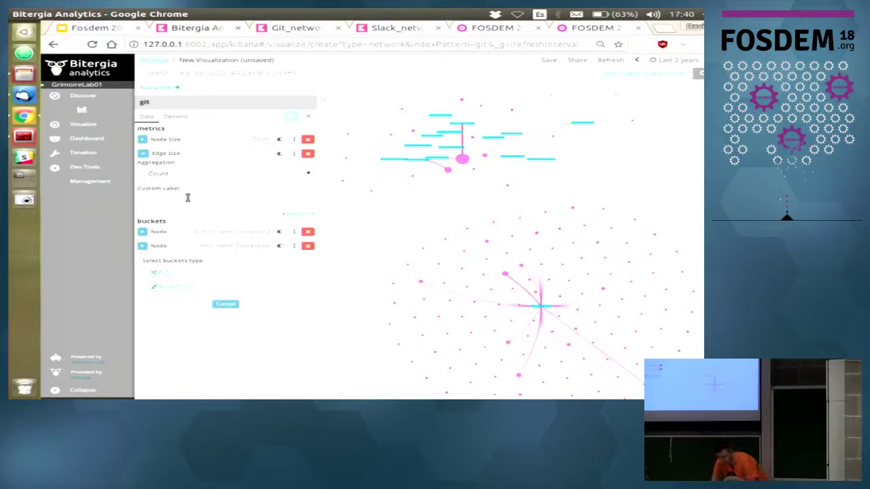
{"action": "left_click", "coordinate": [204, 286]}
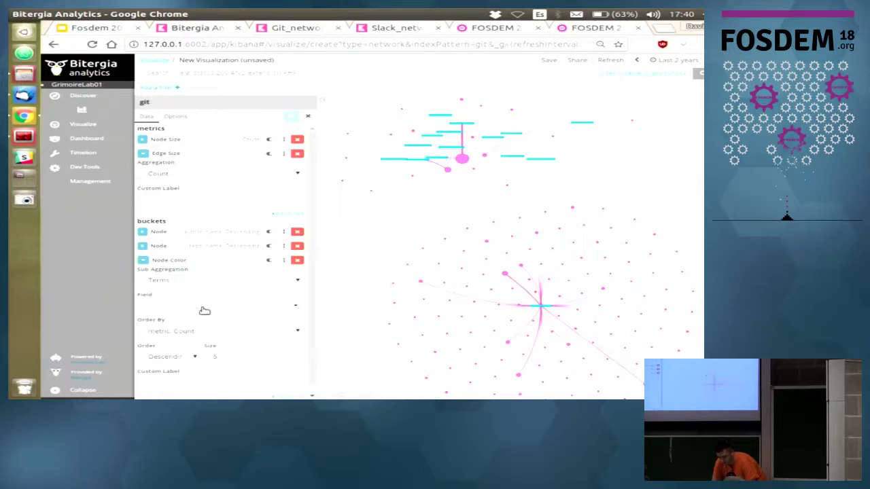
{"action": "left_click", "coordinate": [204, 310]}
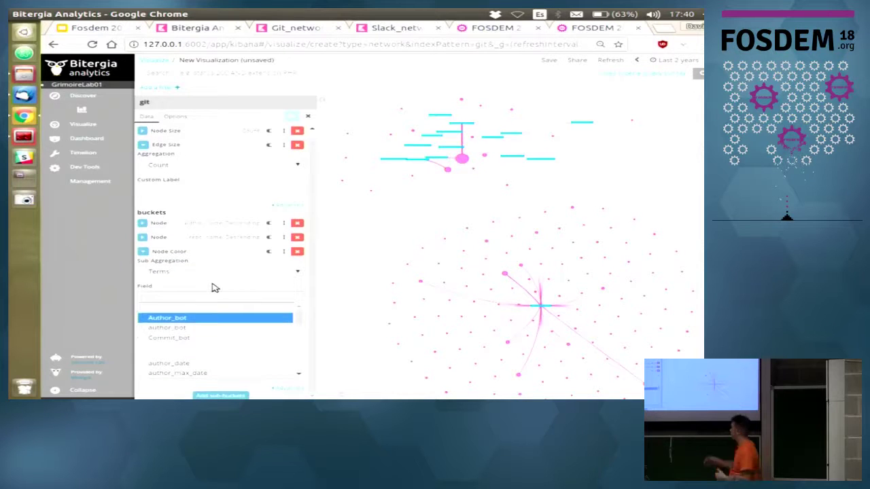
{"action": "type", "text": "org"}
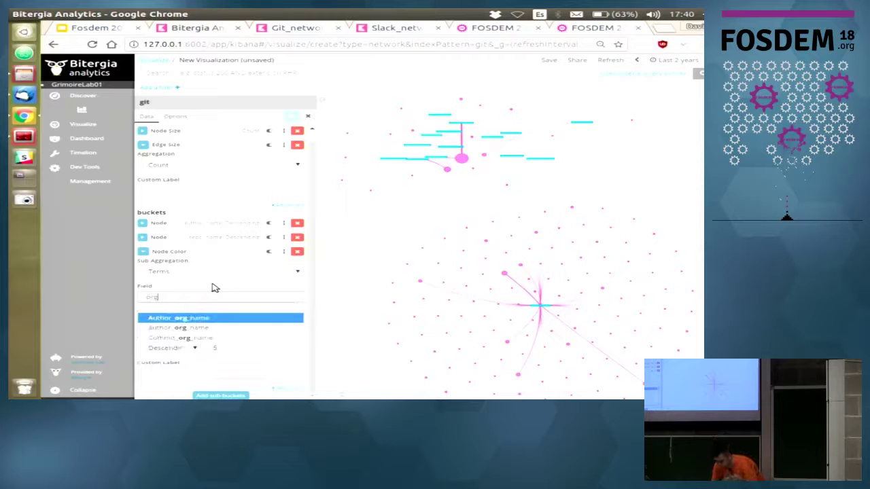
{"action": "left_click", "coordinate": [202, 330]}
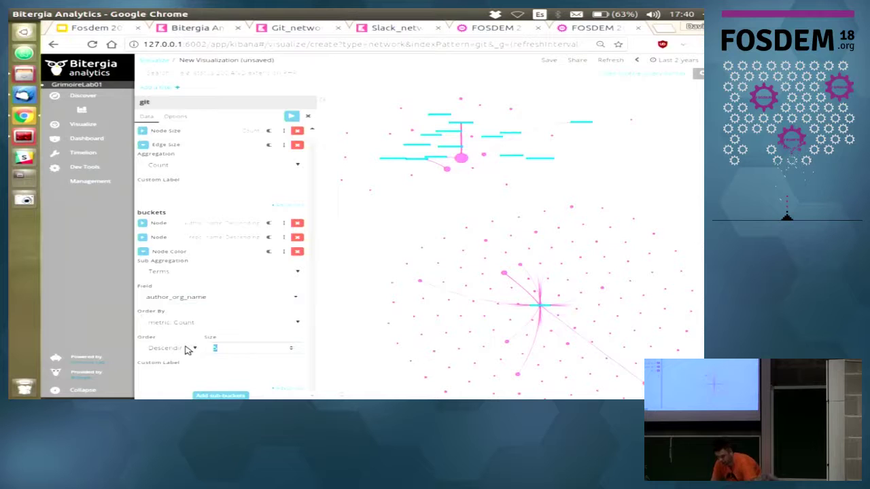
{"action": "left_click", "coordinate": [291, 116]}
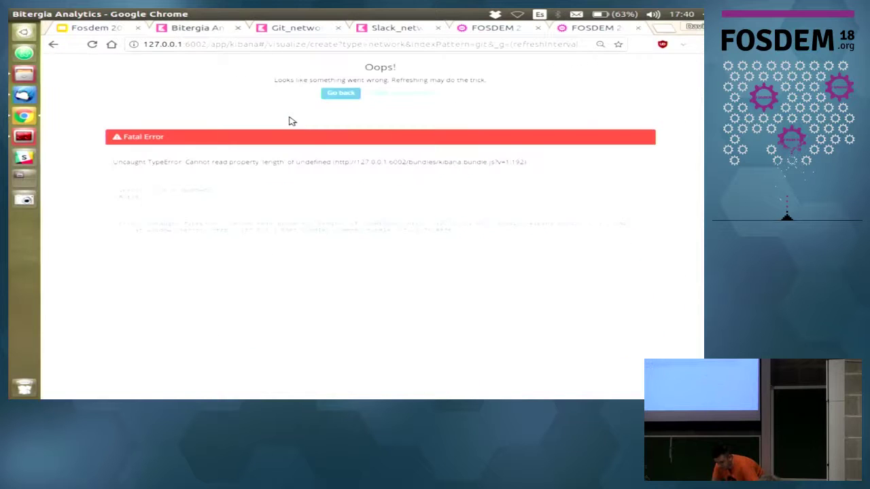
Step: Go back, re-add the author_org_name Node Color bucket, apply, and return after the second error
{"action": "left_click", "coordinate": [358, 93]}
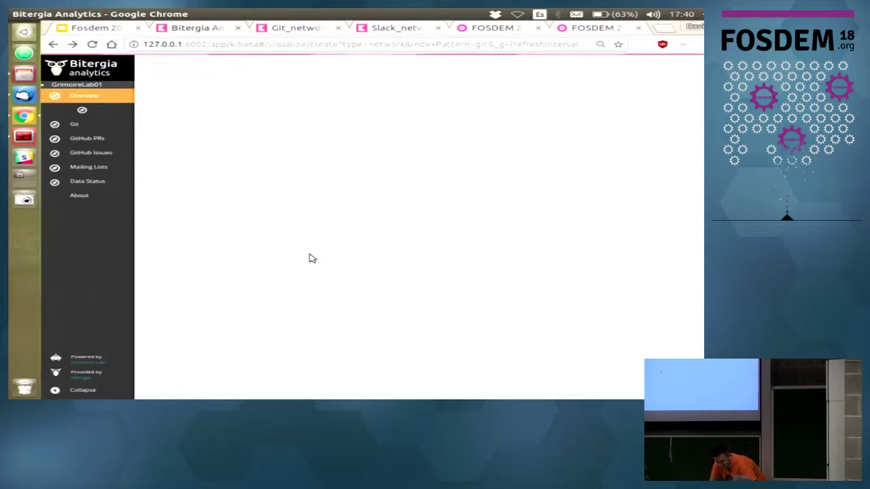
{"action": "left_click", "coordinate": [72, 393]}
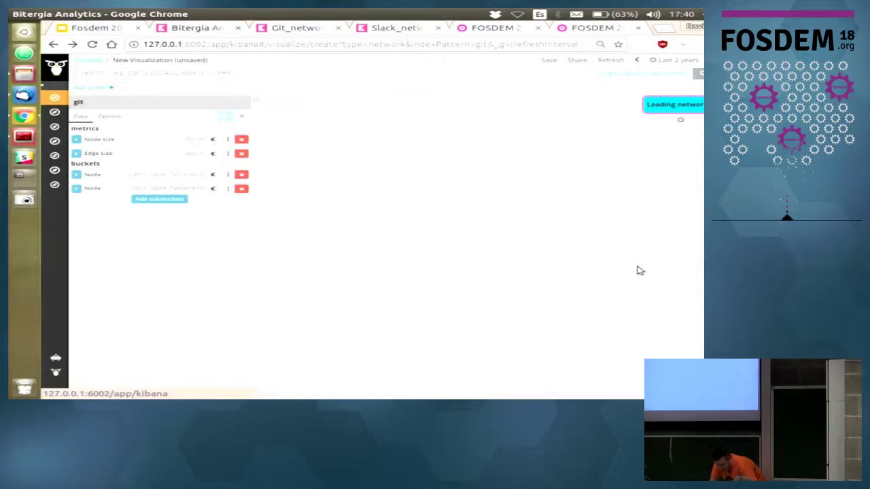
{"action": "left_click", "coordinate": [166, 200]}
{"action": "left_click", "coordinate": [167, 229]}
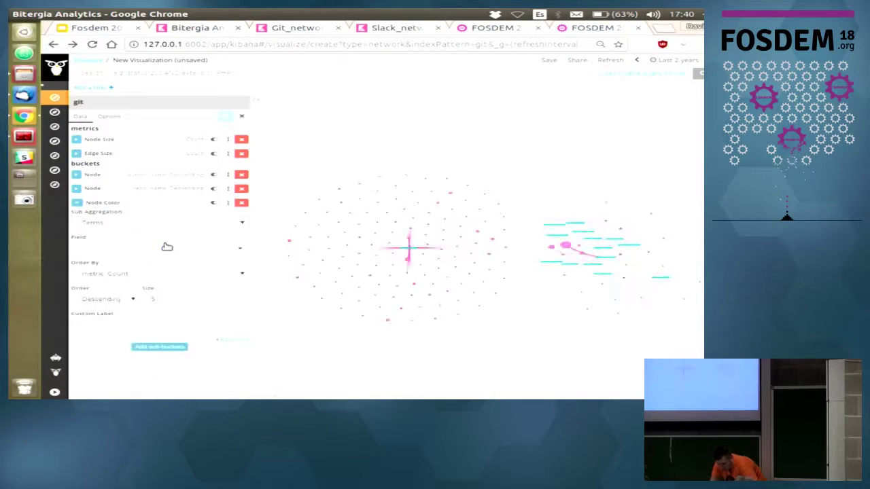
{"action": "left_click", "coordinate": [160, 252]}
{"action": "type", "text": "org"}
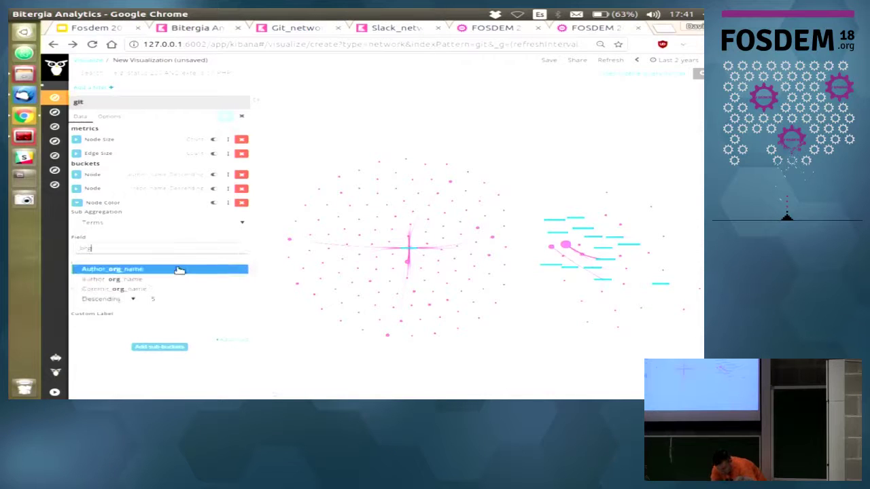
{"action": "left_click", "coordinate": [175, 279]}
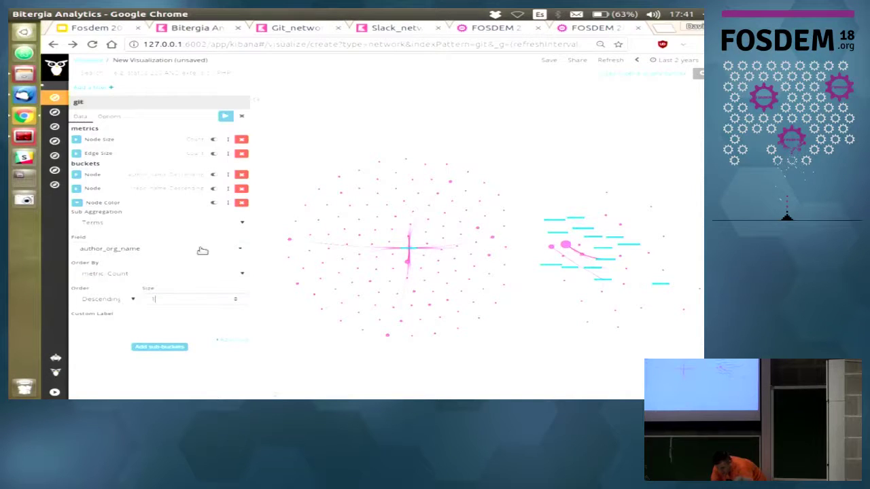
{"action": "left_click", "coordinate": [223, 117]}
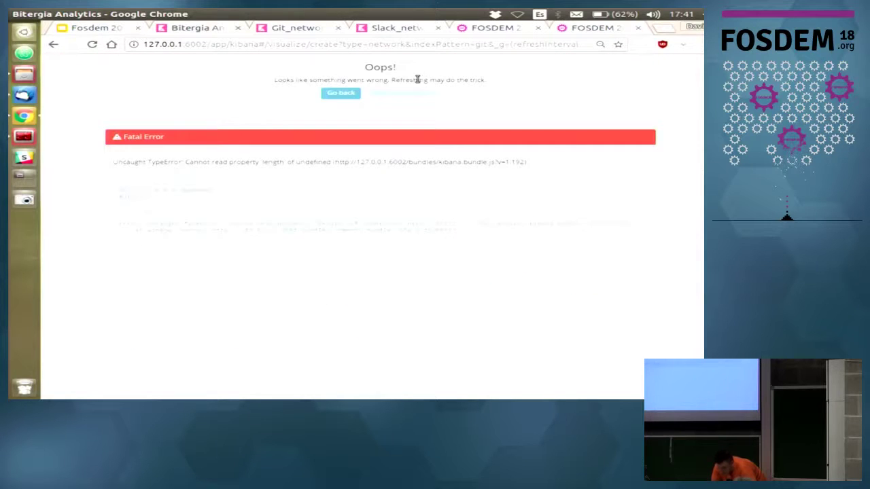
{"action": "left_click", "coordinate": [353, 93]}
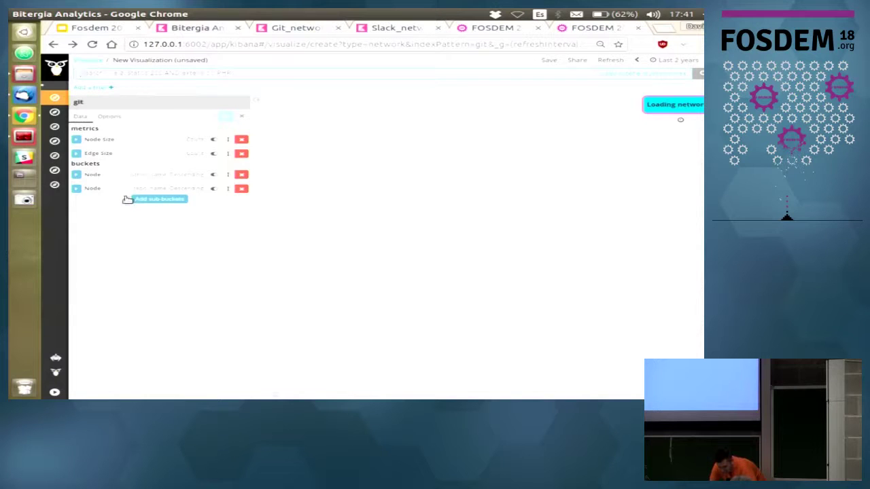
Step: Add a Node Color sub-bucket on author_org_name, apply it, and reload the page with F5
{"action": "left_click", "coordinate": [155, 199]}
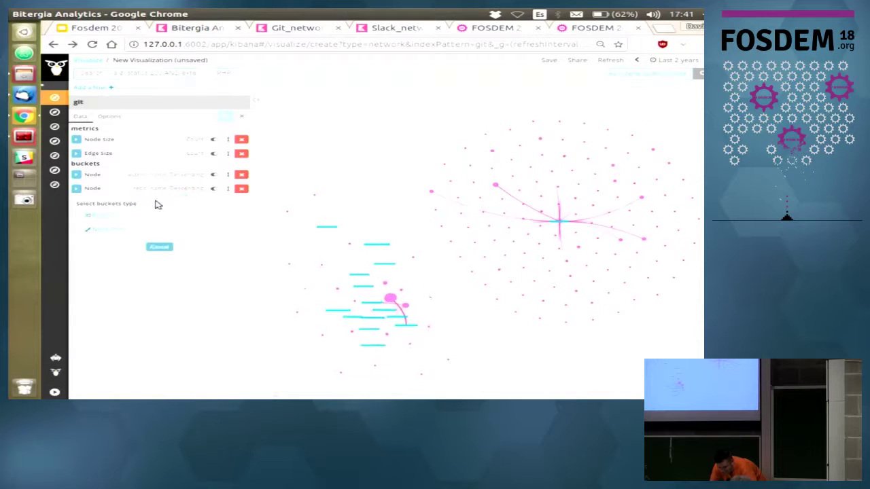
{"action": "left_click", "coordinate": [150, 231]}
{"action": "left_click", "coordinate": [155, 248]}
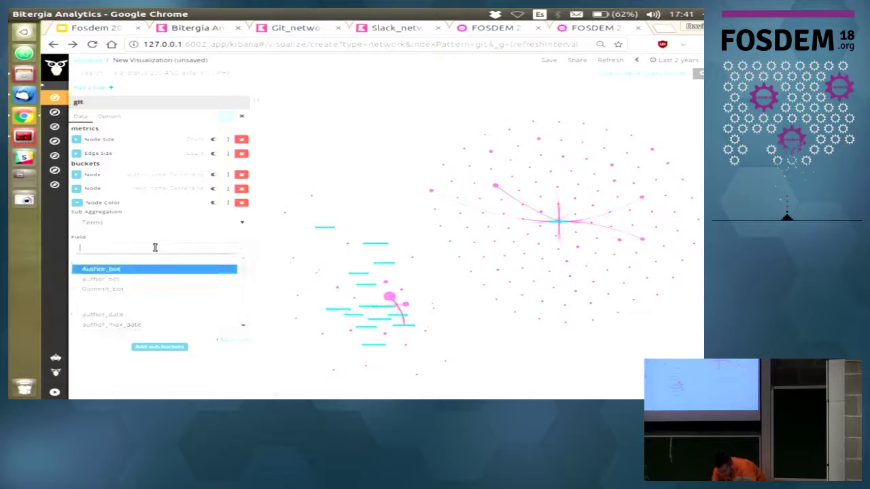
{"action": "type", "text": "autho"}
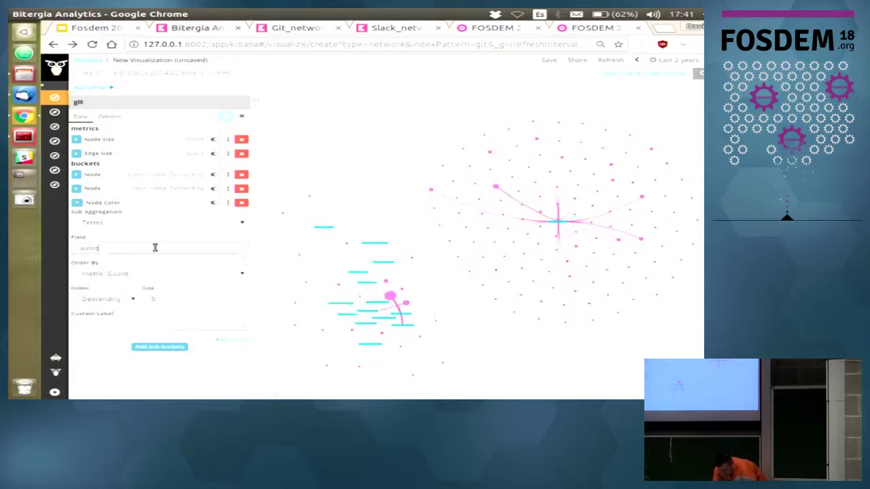
{"action": "key", "text": "BackSpace"}
{"action": "key", "text": "BackSpace"}
{"action": "key", "text": "BackSpace"}
{"action": "type", "text": "org"}
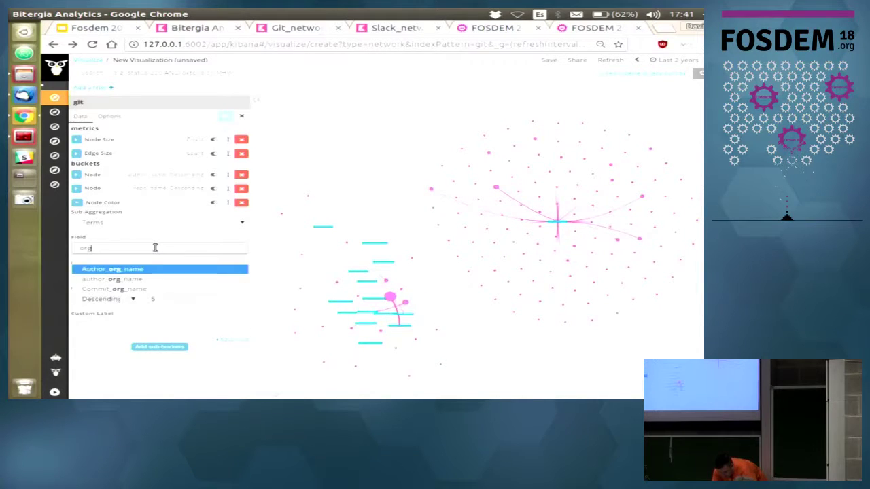
{"action": "left_click", "coordinate": [144, 280]}
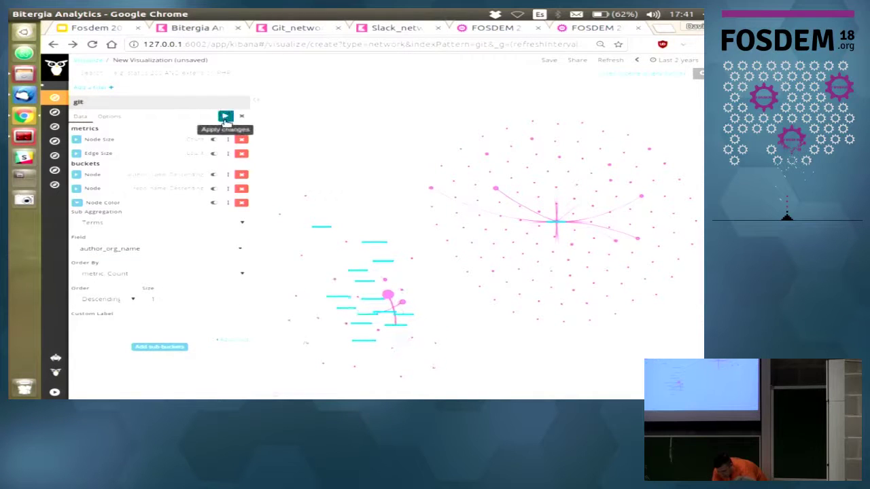
{"action": "left_click", "coordinate": [226, 117]}
{"action": "key", "text": "F5"}
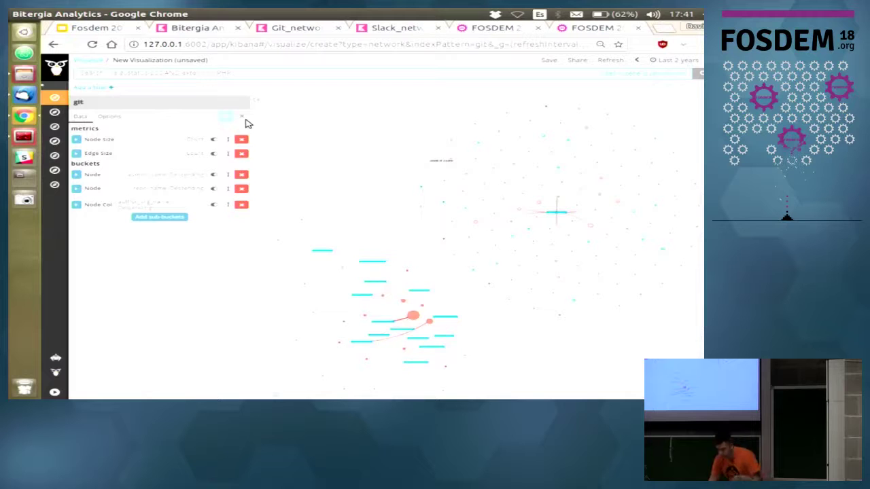
Step: Zoom in on the organization colour legend of the authors-repos network graph
{"action": "scroll", "coordinate": [421, 183], "scroll_direction": "up", "scroll_amount": 10}
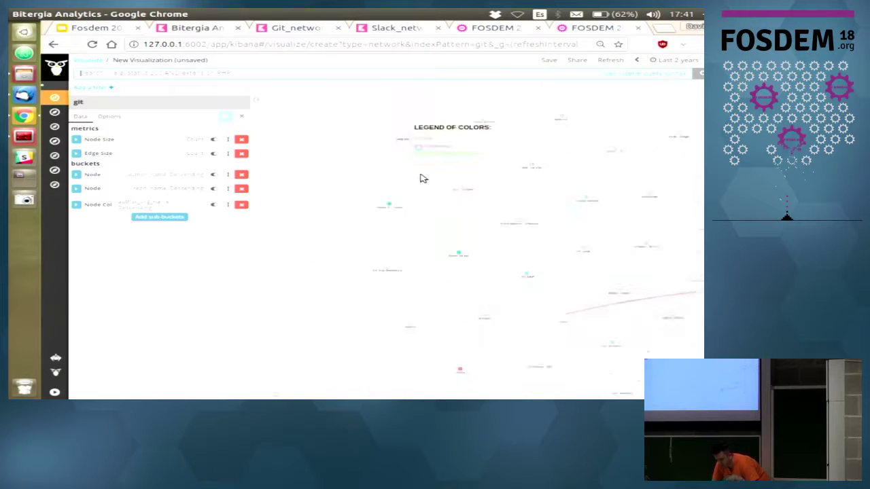
{"action": "scroll", "coordinate": [432, 166], "scroll_direction": "up", "scroll_amount": 5}
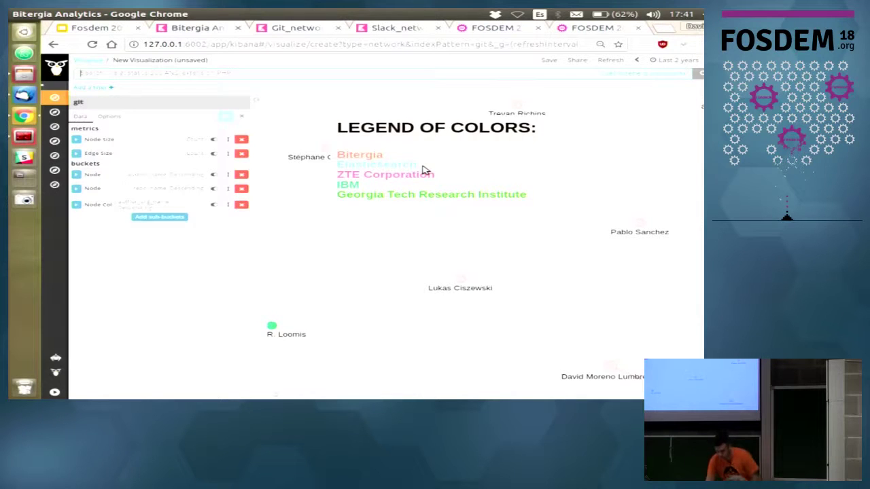
{"action": "scroll", "coordinate": [422, 170], "scroll_direction": "down", "scroll_amount": 5}
Step: Pan over the author node cluster, then return to the Fosdem 2018 slide presentation
{"action": "left_click_drag", "start_coordinate": [359, 333], "coordinate": [399, 223]}
{"action": "scroll", "coordinate": [470, 258], "scroll_direction": "up", "scroll_amount": 5}
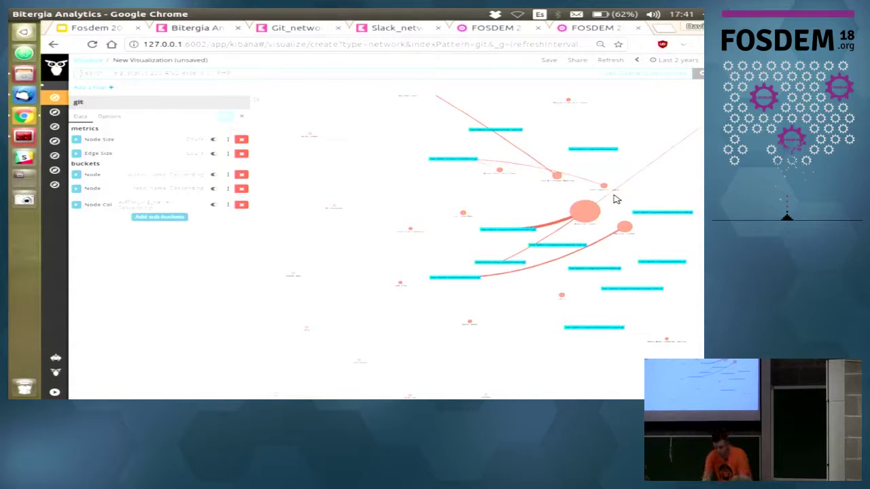
{"action": "scroll", "coordinate": [590, 215], "scroll_direction": "down", "scroll_amount": 3}
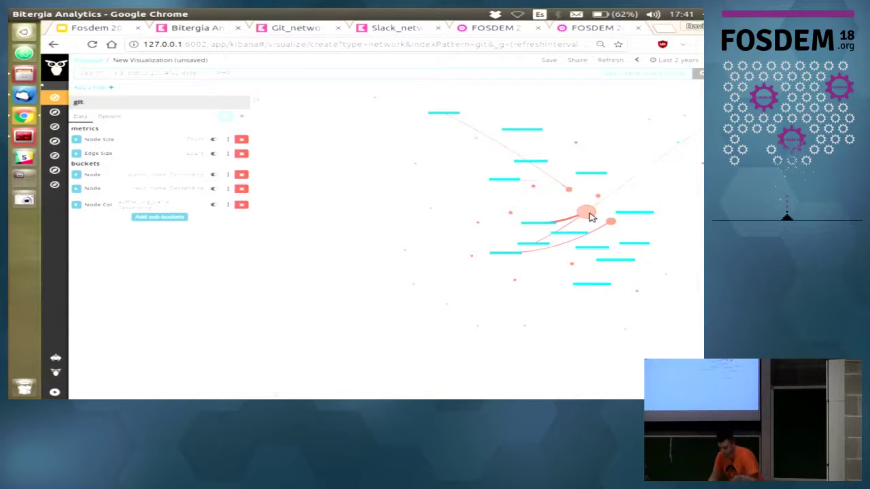
{"action": "left_click", "coordinate": [109, 30]}
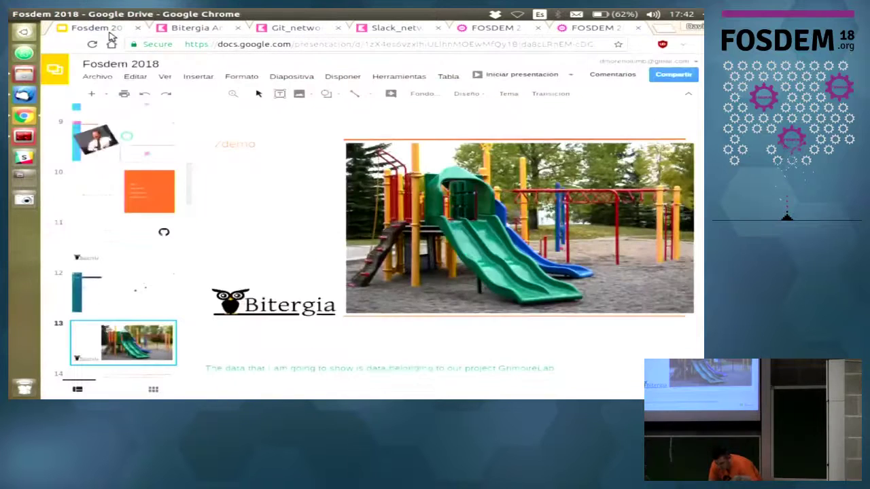